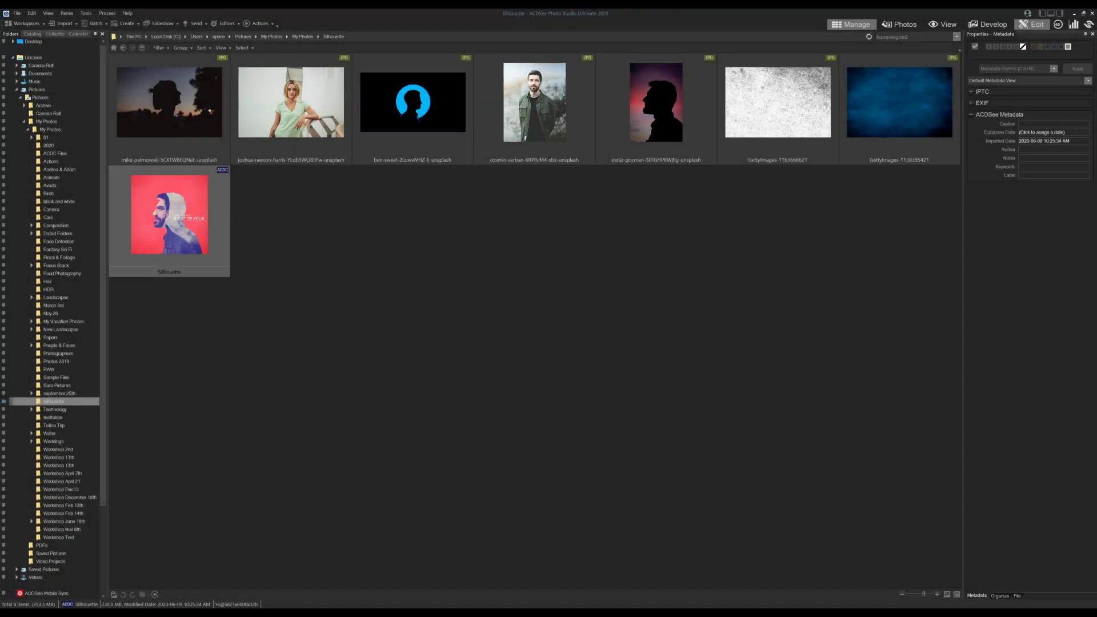
Step: Load the man's silhouette-against-sunset photo from the Filmstrip into Edit mode
left_click(1031, 24)
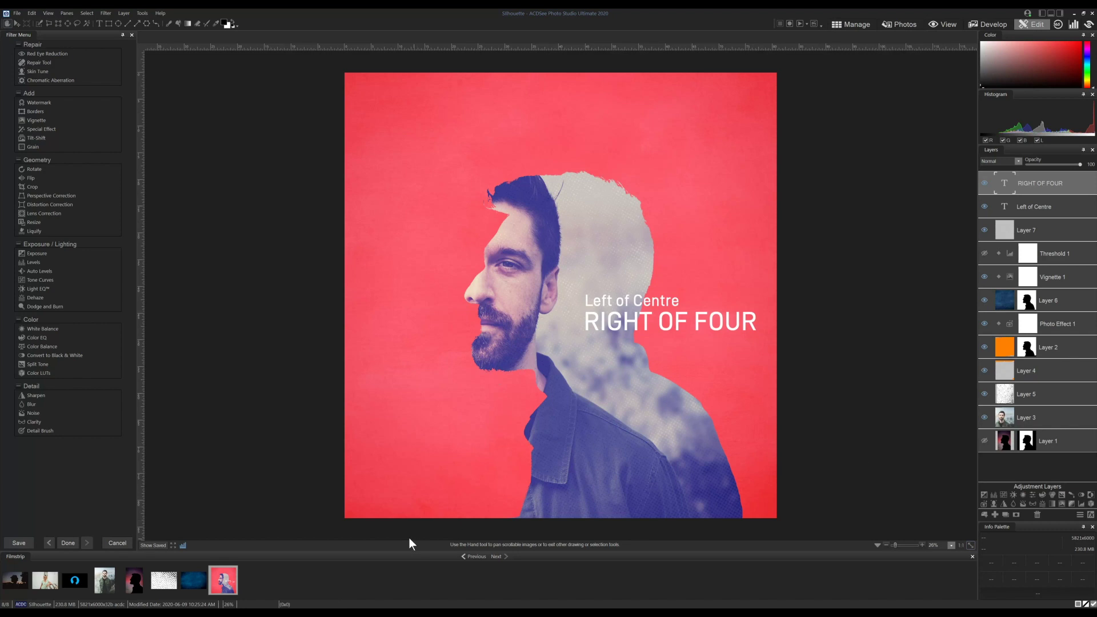
left_click(134, 580)
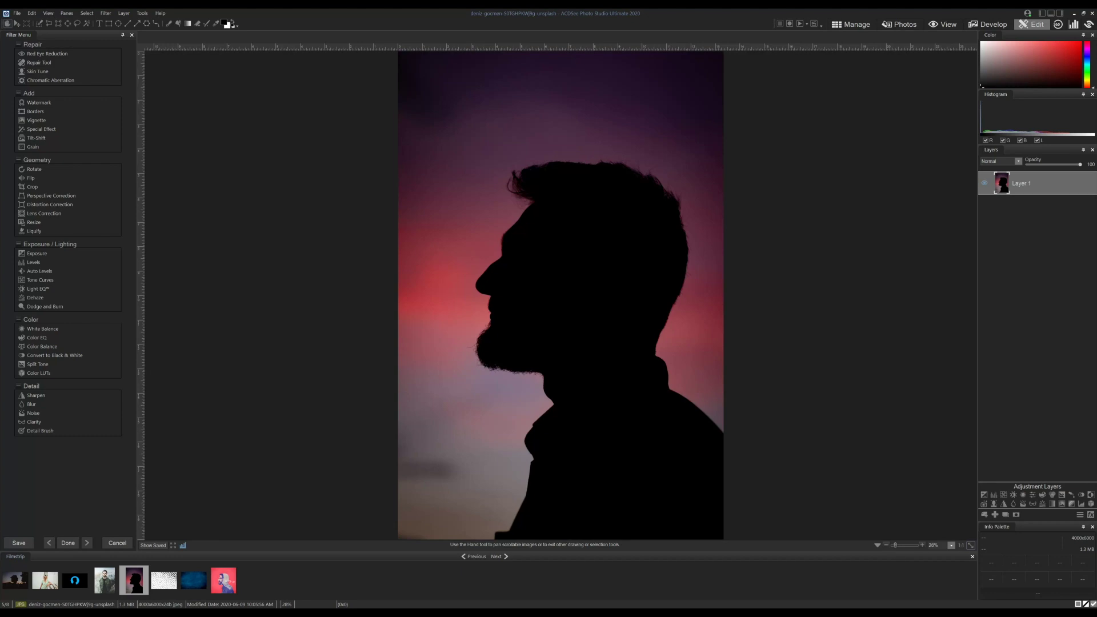
Step: Widen the silhouette photo's canvas to 7924 x 6000 pixels with transparent left and right margins
left_click(887, 545)
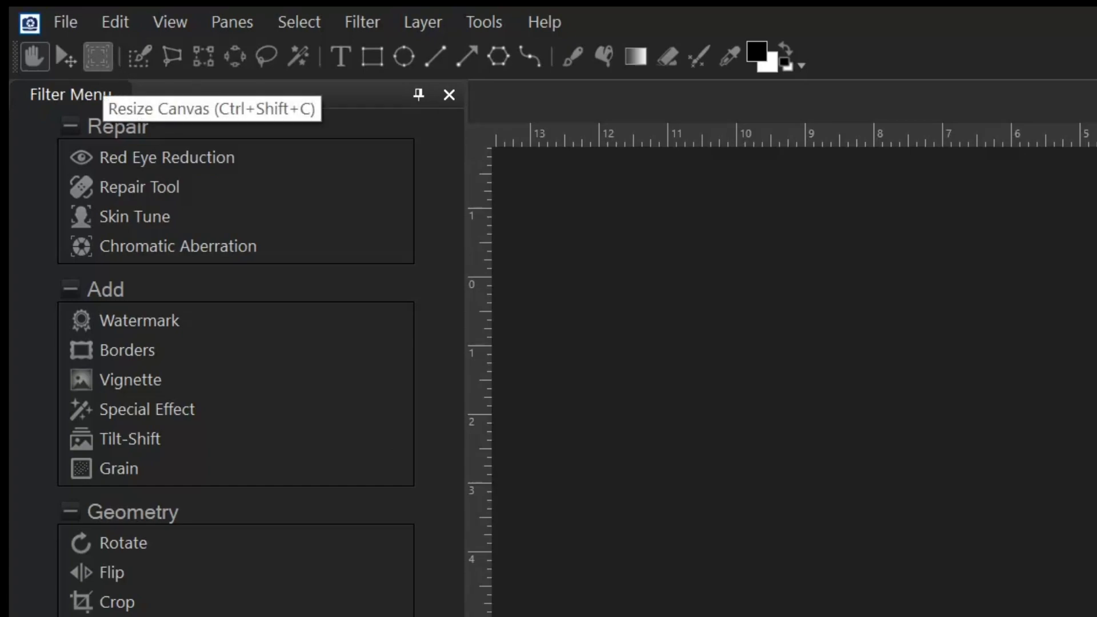
left_click(99, 57)
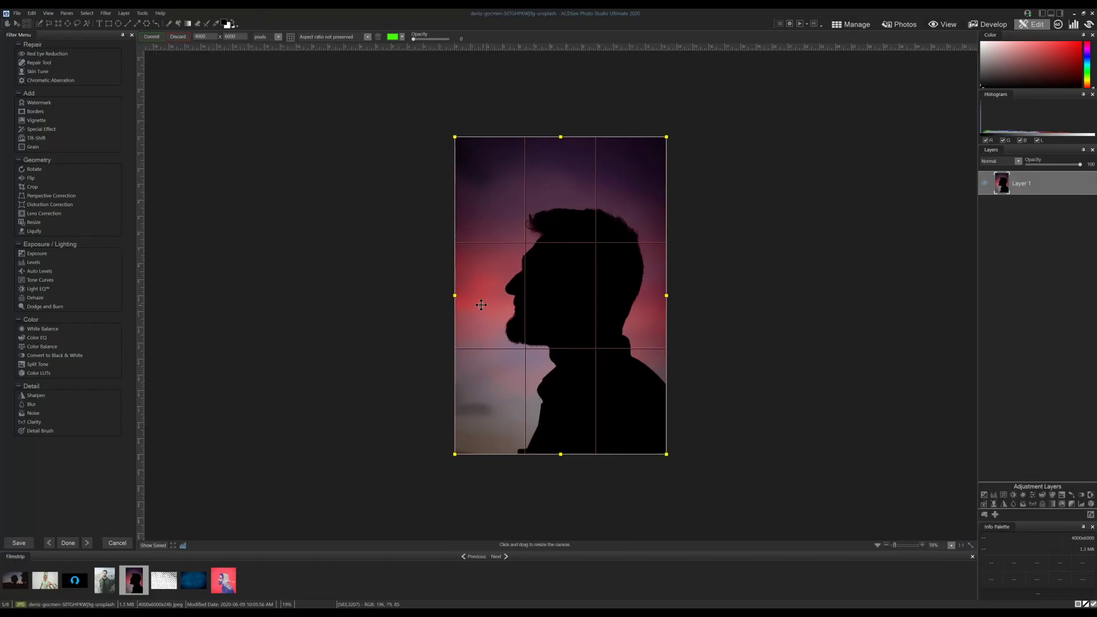
left_click_drag(455, 295, 351, 296)
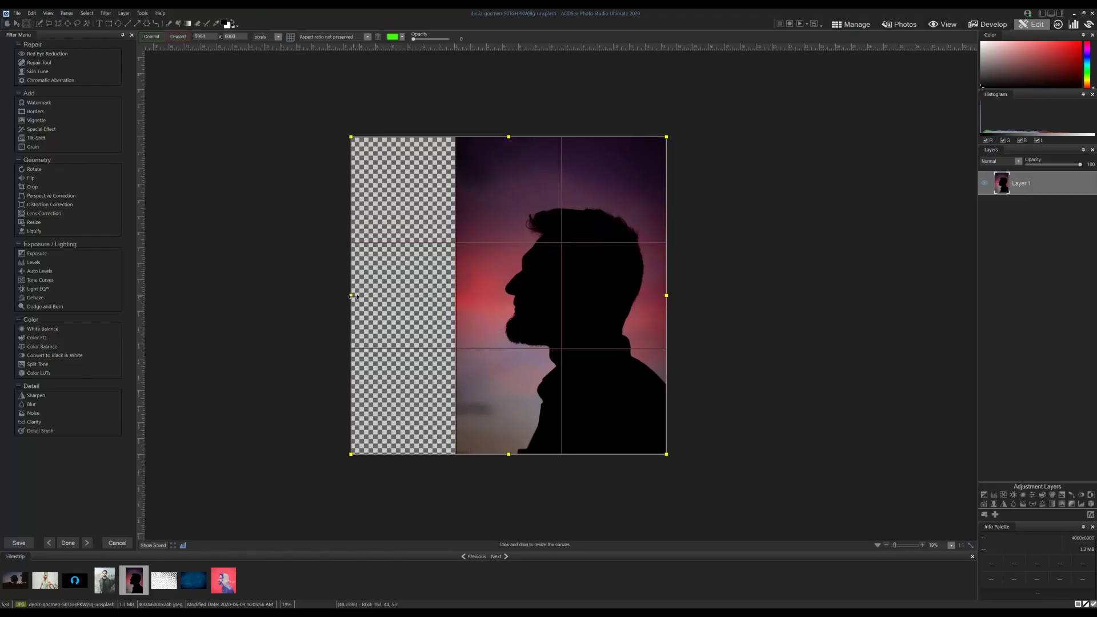
left_click_drag(666, 295, 771, 300)
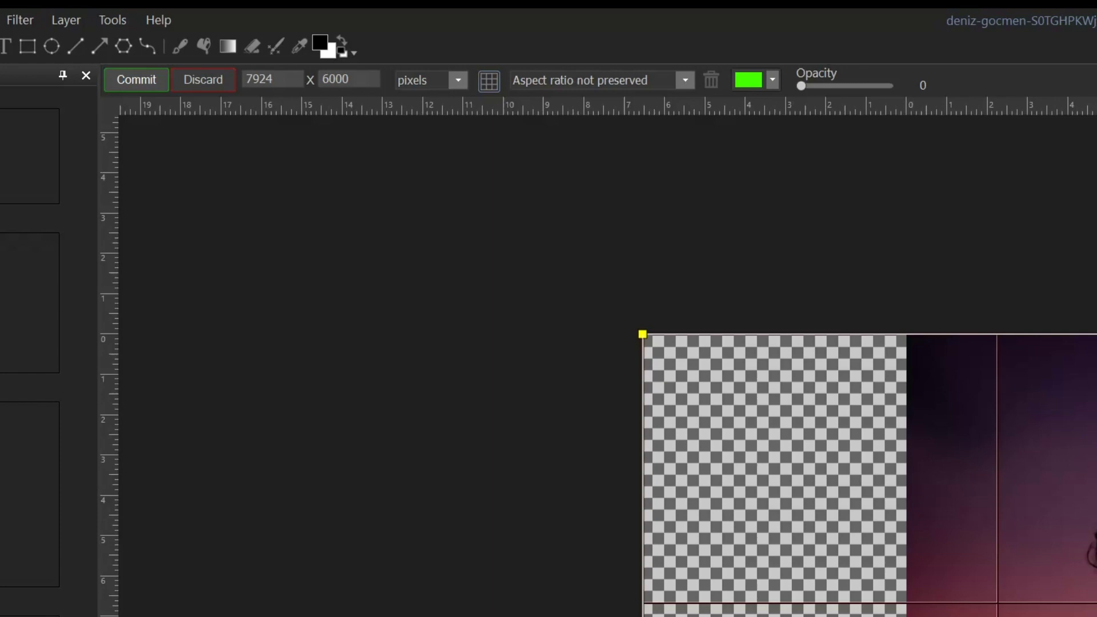
left_click(149, 38)
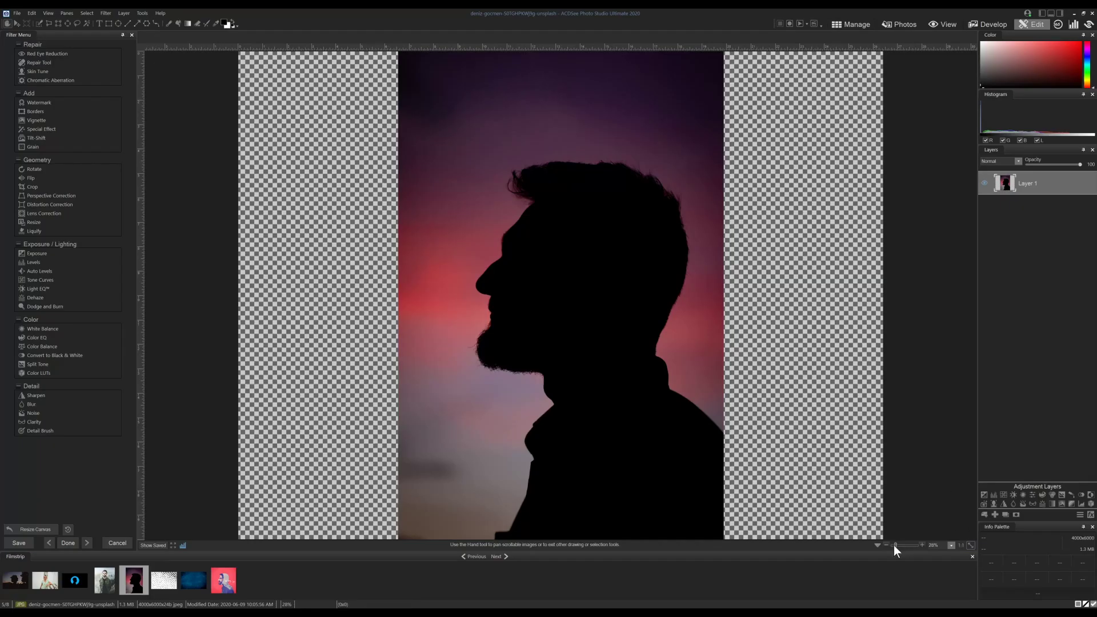
Step: Select the dark silhouette with Pixel Targeting, all tones at Min except Blacks at 100
left_click(886, 545)
left_click(886, 545)
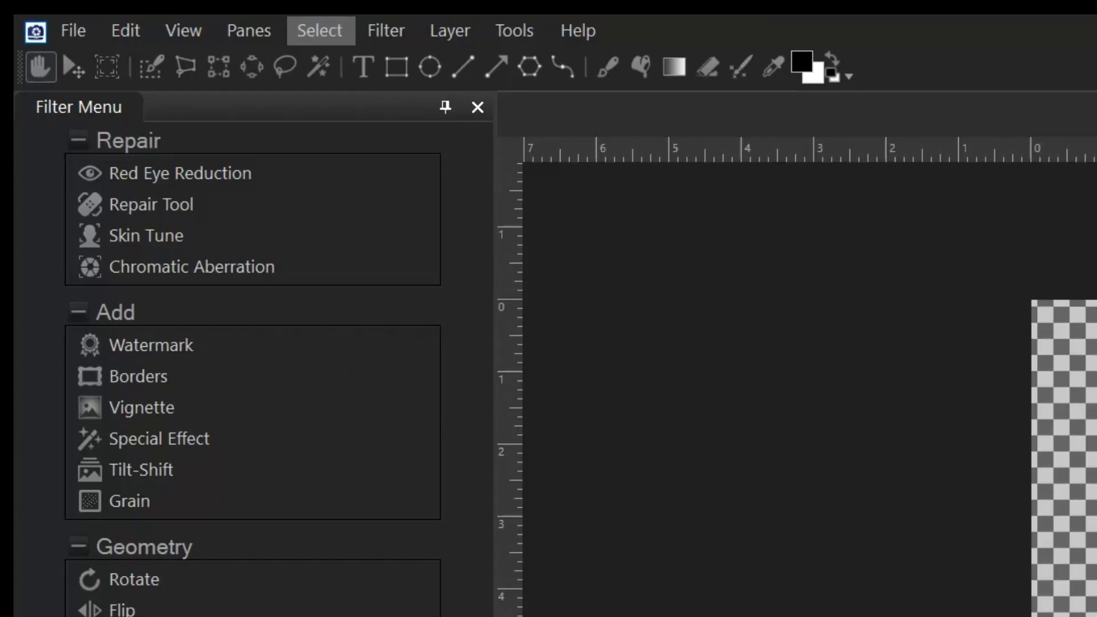
left_click(86, 13)
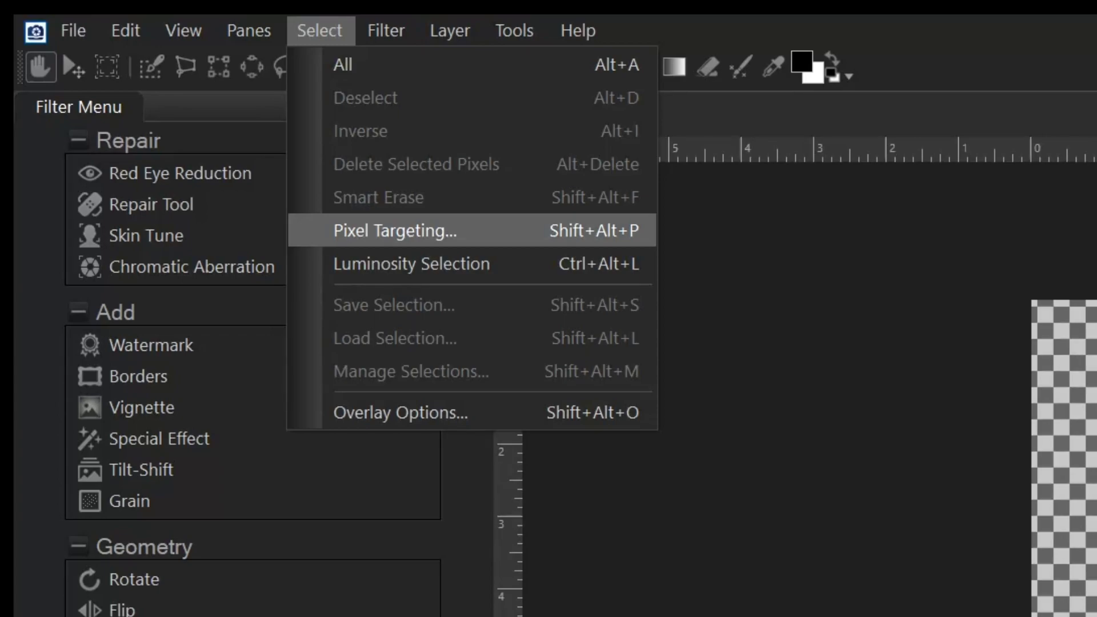
left_click(394, 230)
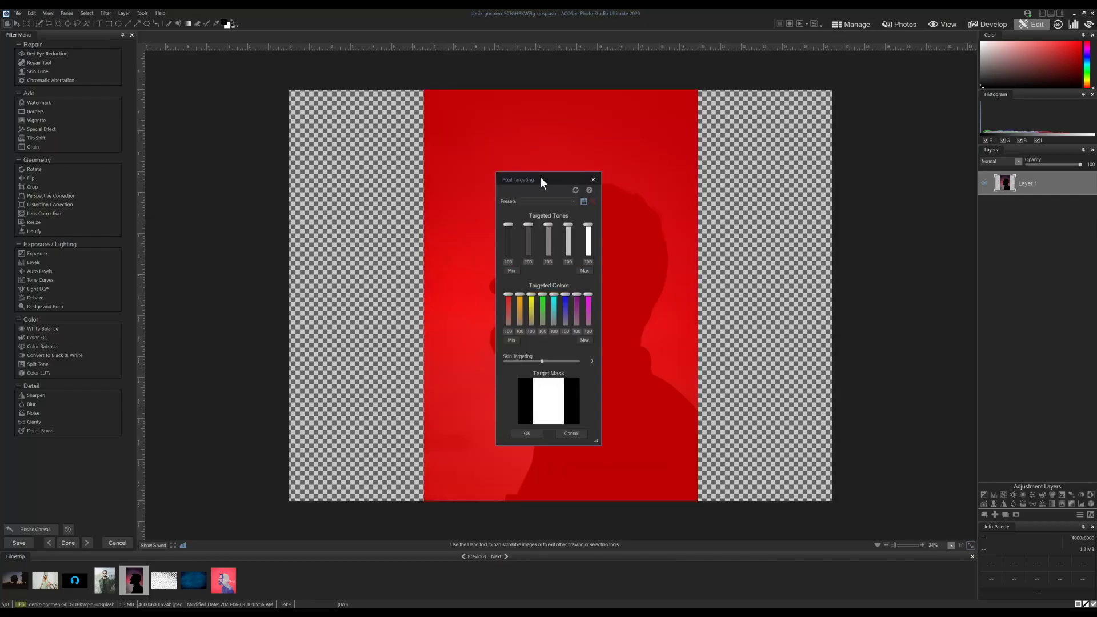
left_click_drag(540, 176, 729, 172)
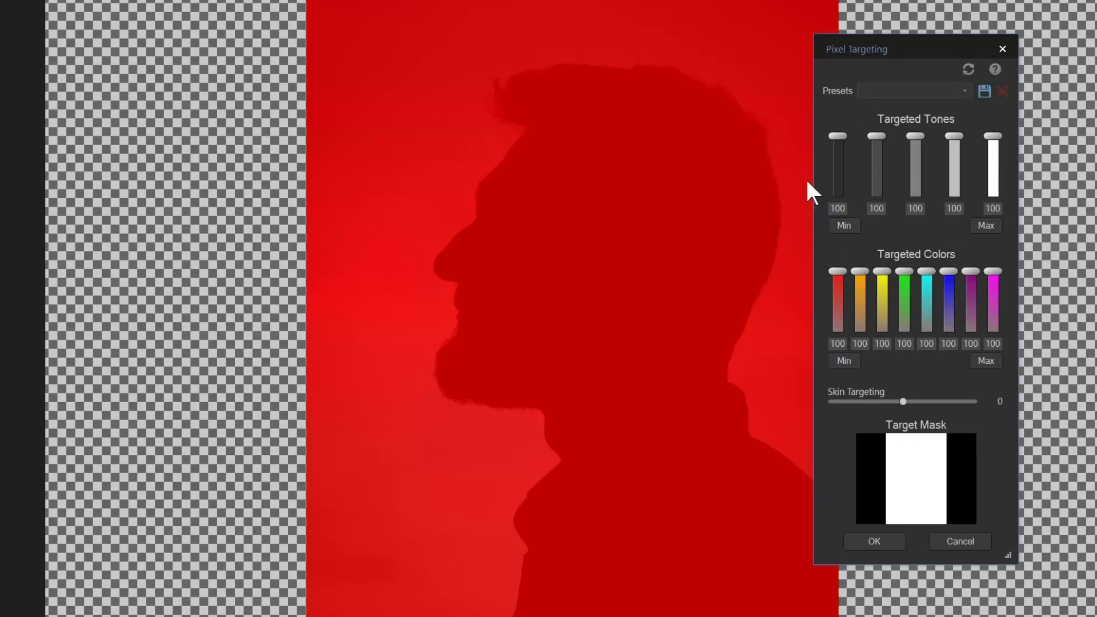
left_click(846, 229)
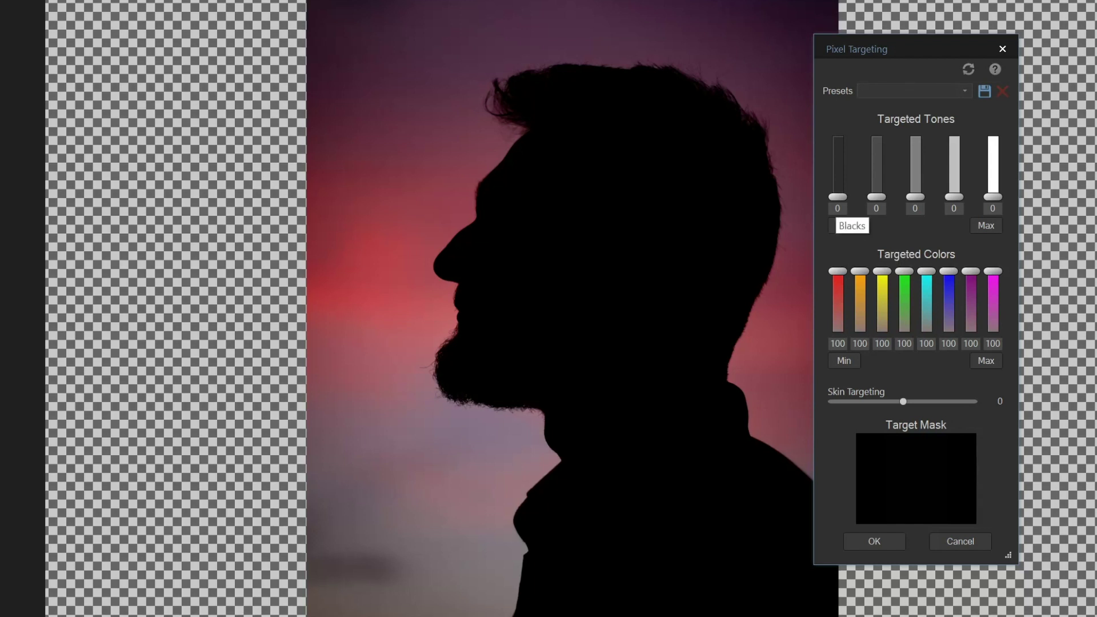
left_click_drag(838, 196, 838, 136)
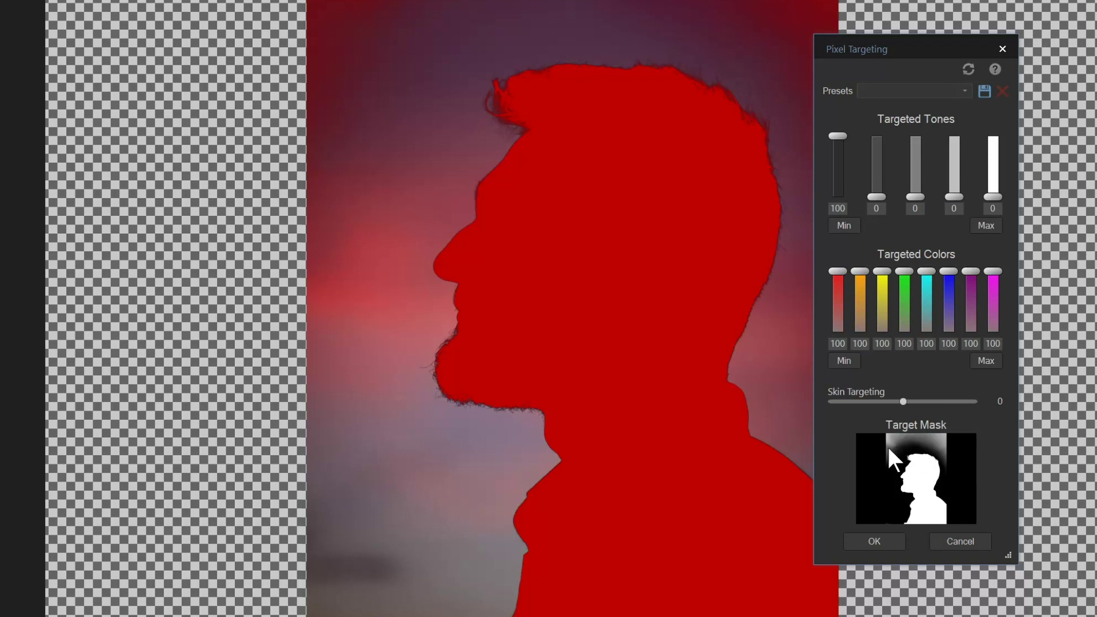
left_click(861, 543)
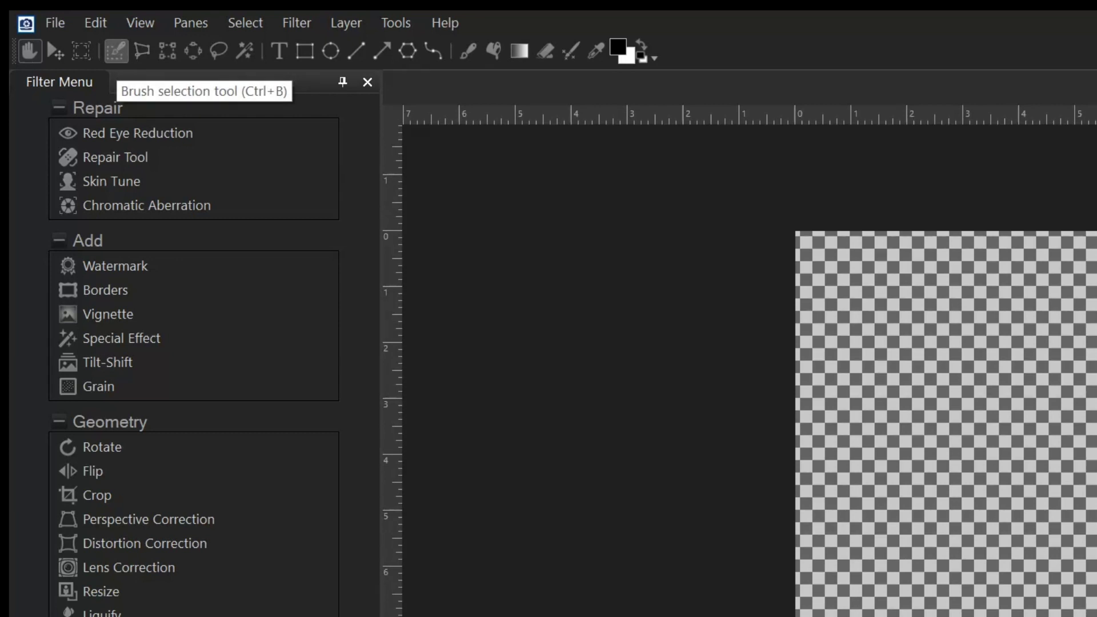
Step: Brush away the stray sky selection above and right of the head, leaving only the silhouette
left_click(41, 23)
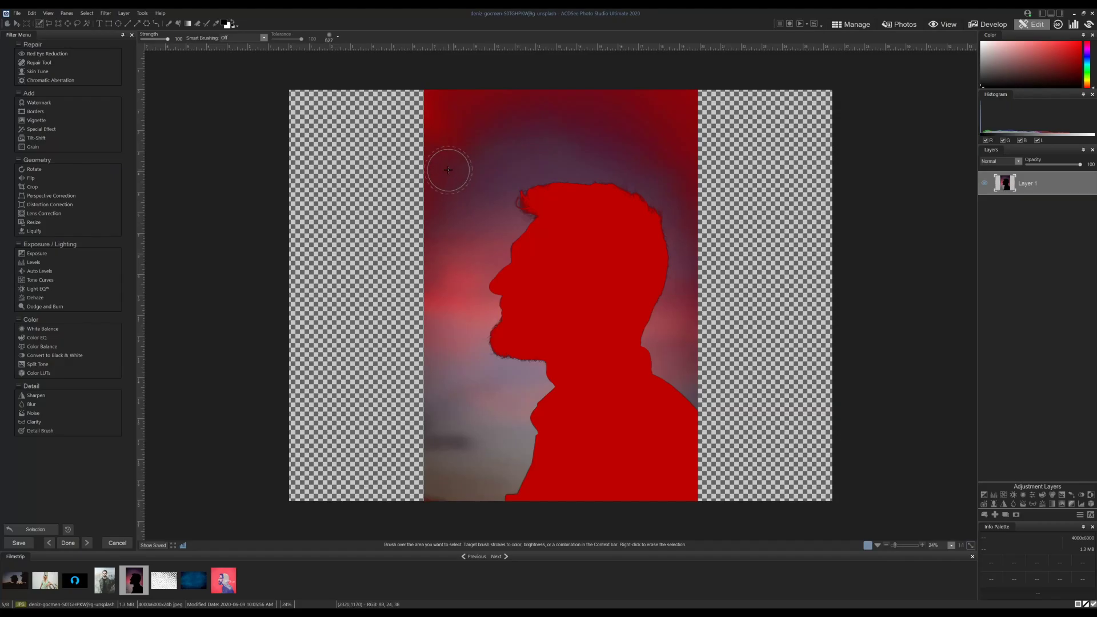
mouse_move(448, 170)
left_mouse_down()
mouse_move(425, 202)
mouse_move(460, 156)
mouse_move(437, 135)
mouse_move(502, 102)
mouse_move(704, 112)
mouse_move(665, 142)
mouse_move(688, 127)
mouse_move(469, 166)
mouse_move(467, 195)
mouse_move(493, 227)
mouse_move(436, 210)
left_mouse_up()
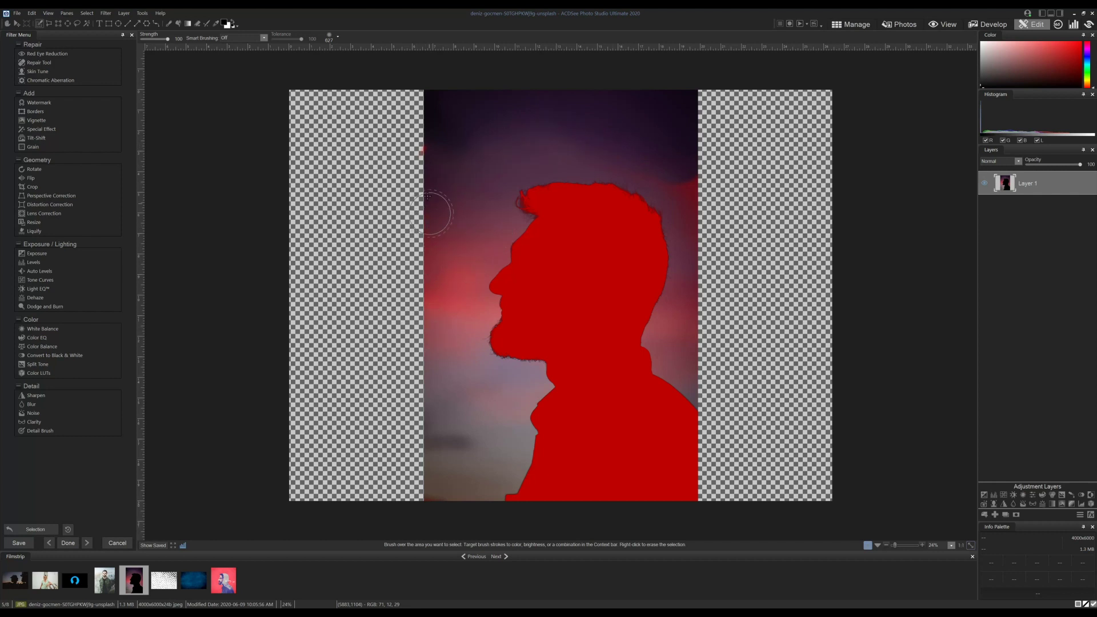
mouse_move(620, 152)
left_mouse_down()
mouse_move(671, 173)
mouse_move(691, 213)
mouse_move(691, 303)
left_mouse_up()
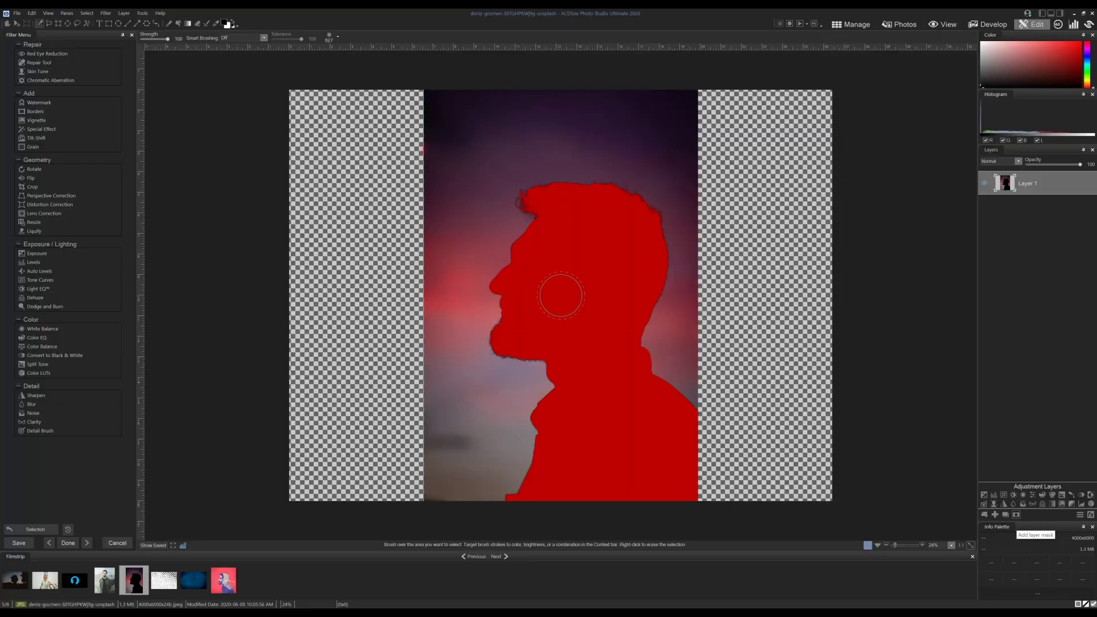
Step: Mask the photo to the silhouette and add a new blank layer beneath it
left_click(1016, 514)
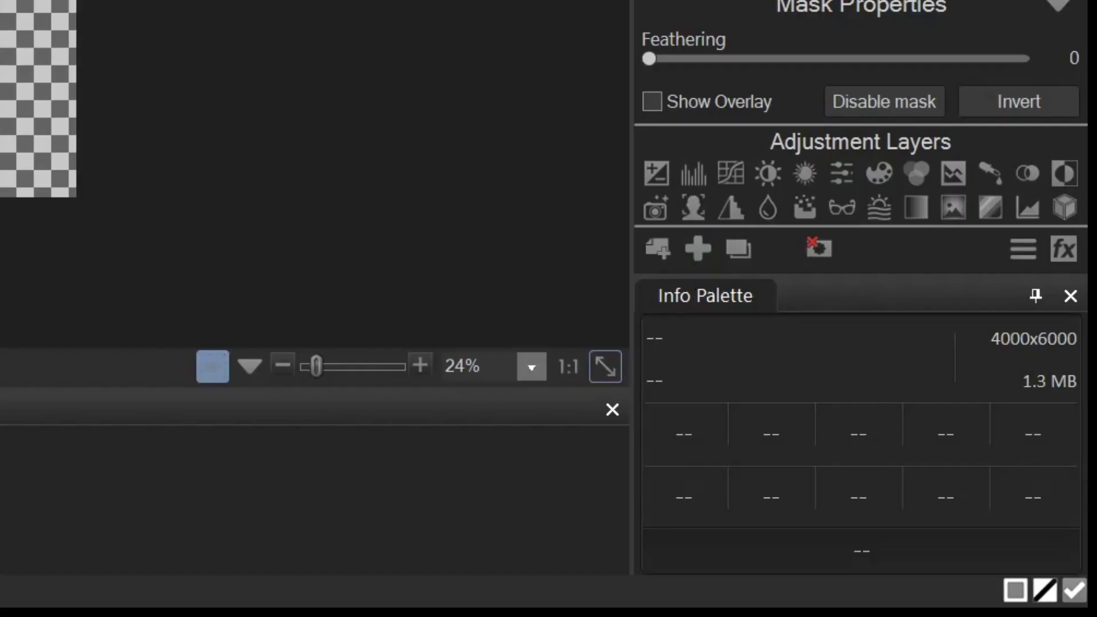
left_click(995, 515)
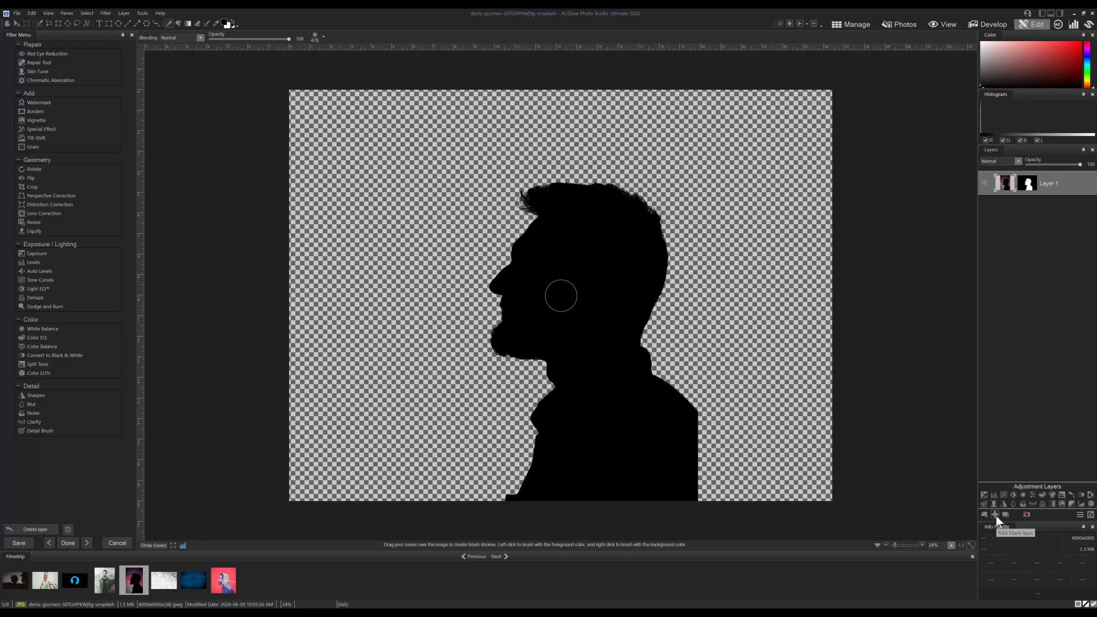
left_click_drag(1026, 183, 1031, 235)
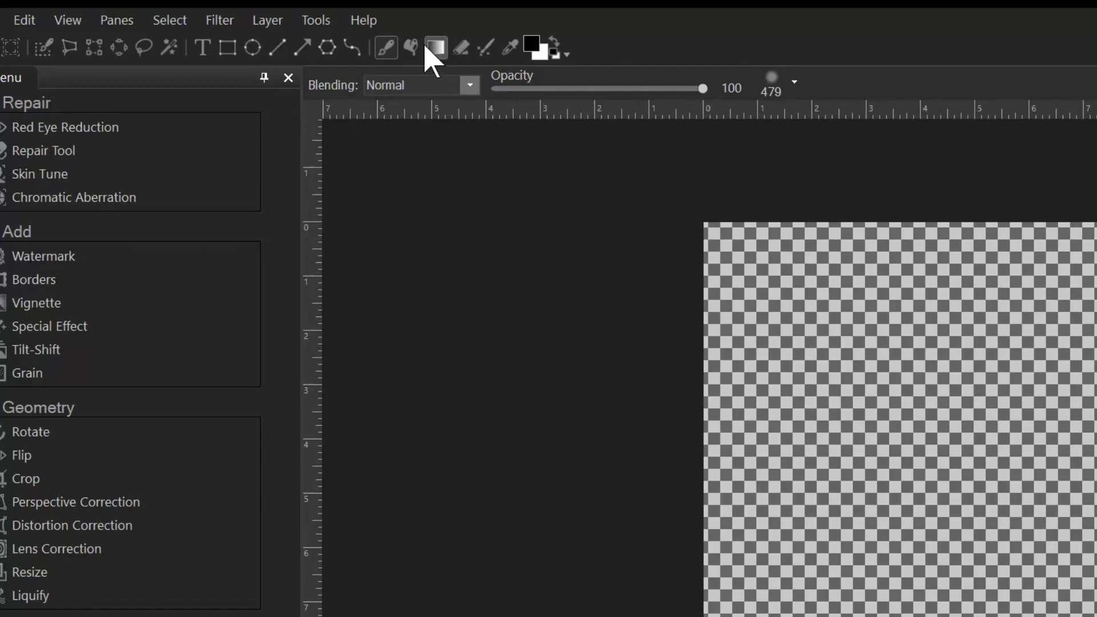
Step: Fill the new lower layer with solid orange
left_click(436, 47)
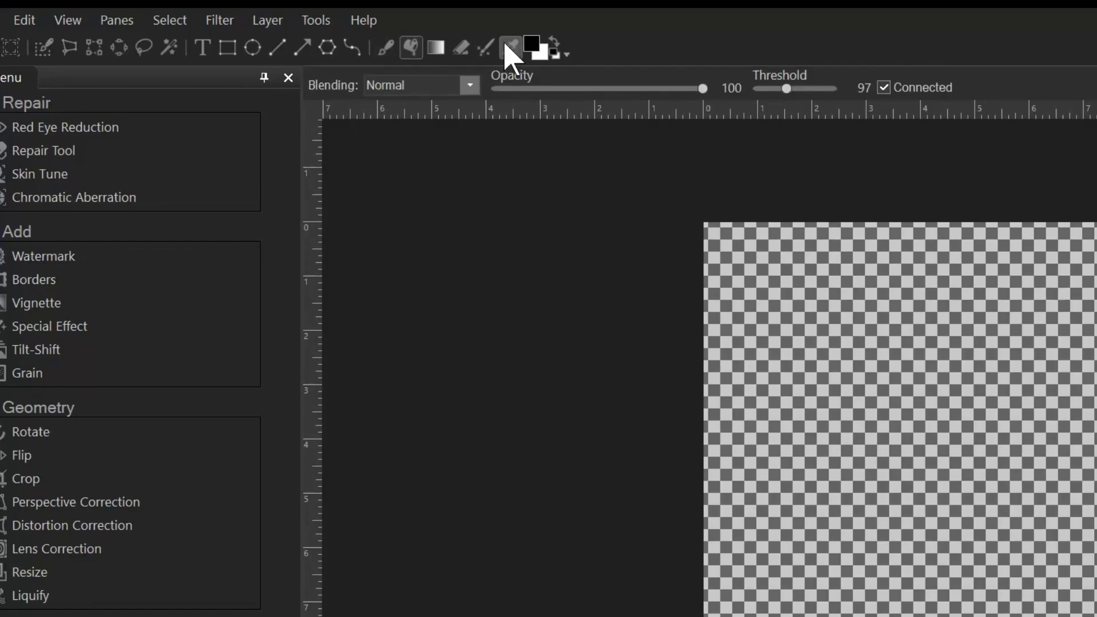
left_click(531, 43)
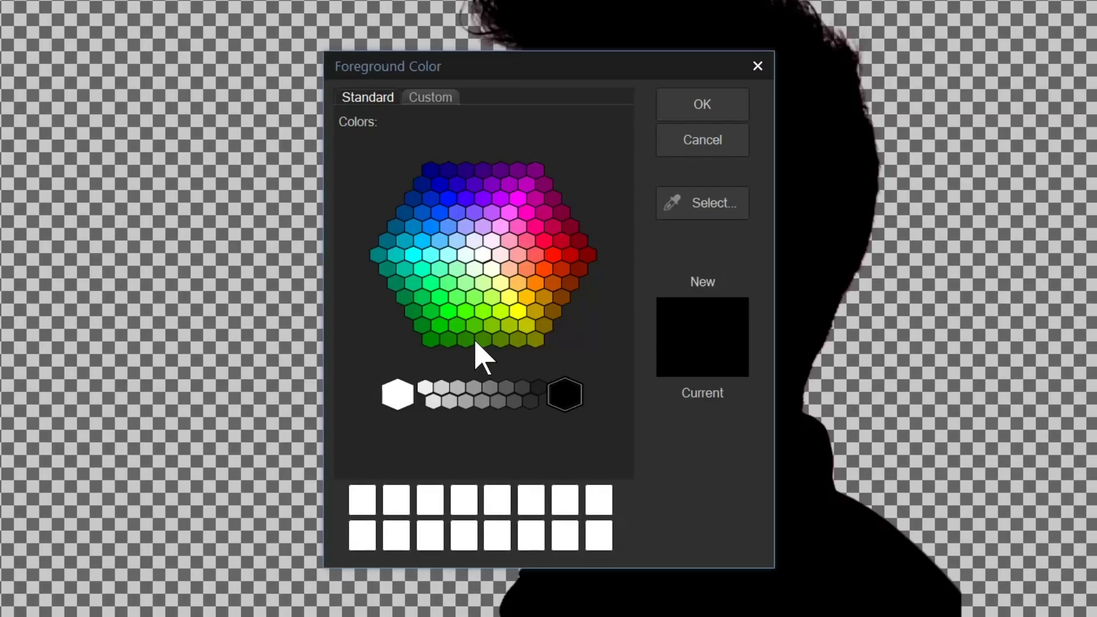
left_click(534, 284)
left_click(702, 104)
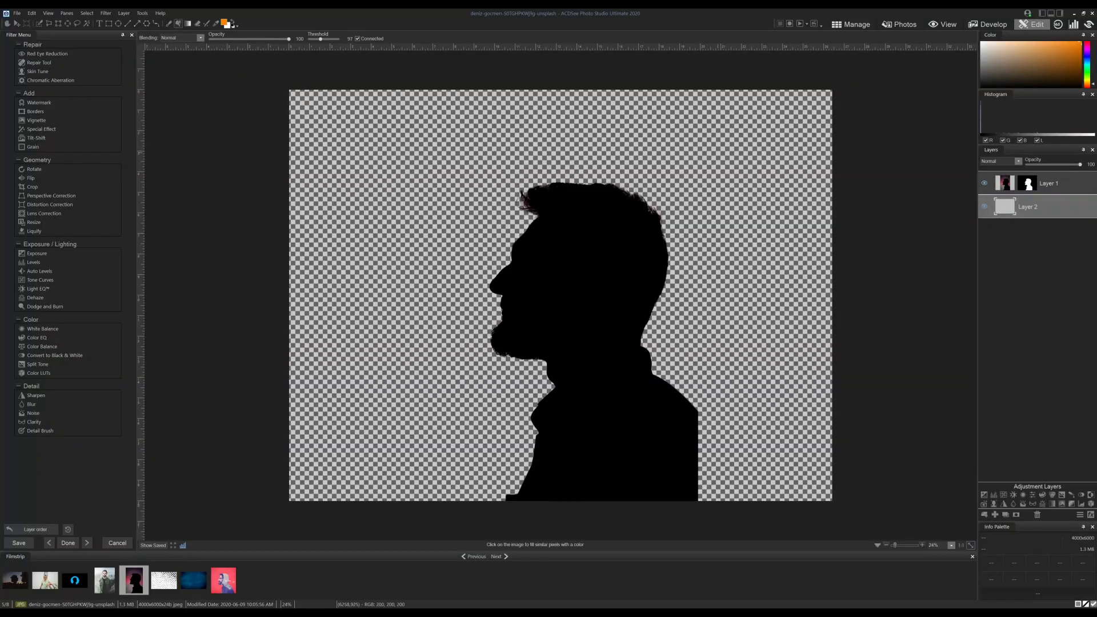
left_click(723, 158)
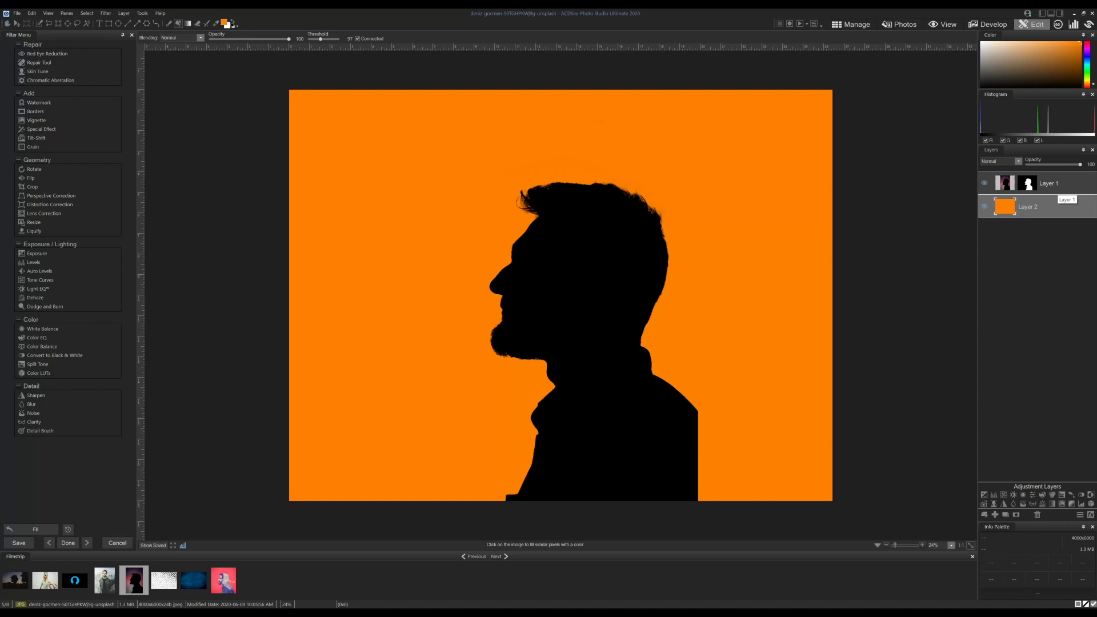
Step: Hide Layer 1 and paste its silhouette mask, inverted, onto the orange layer's new mask
right_click(1030, 184)
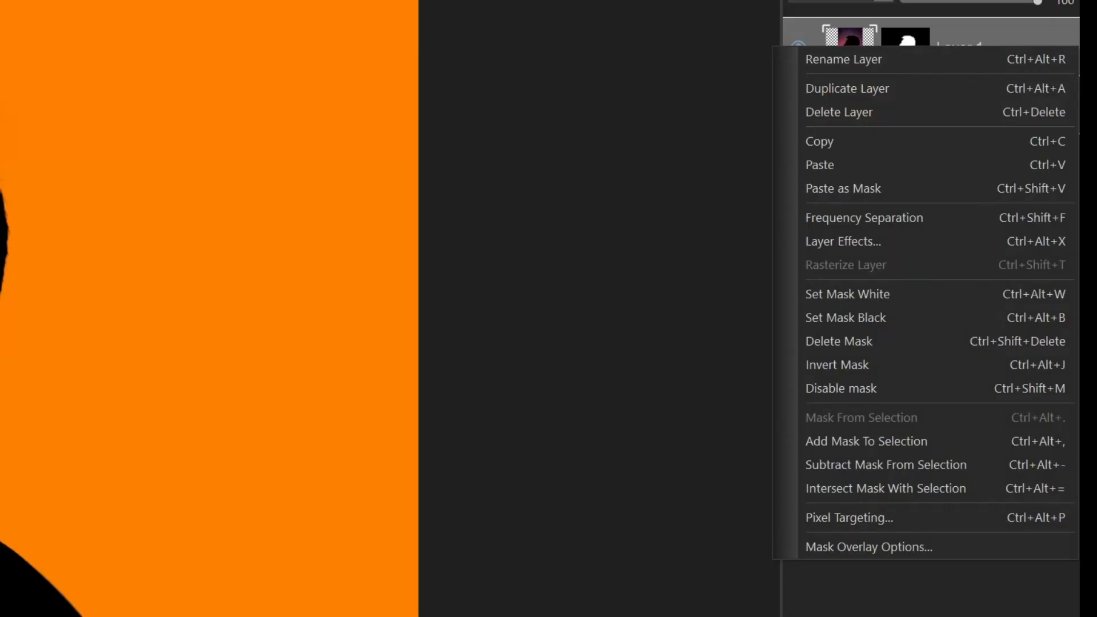
left_click(1004, 226)
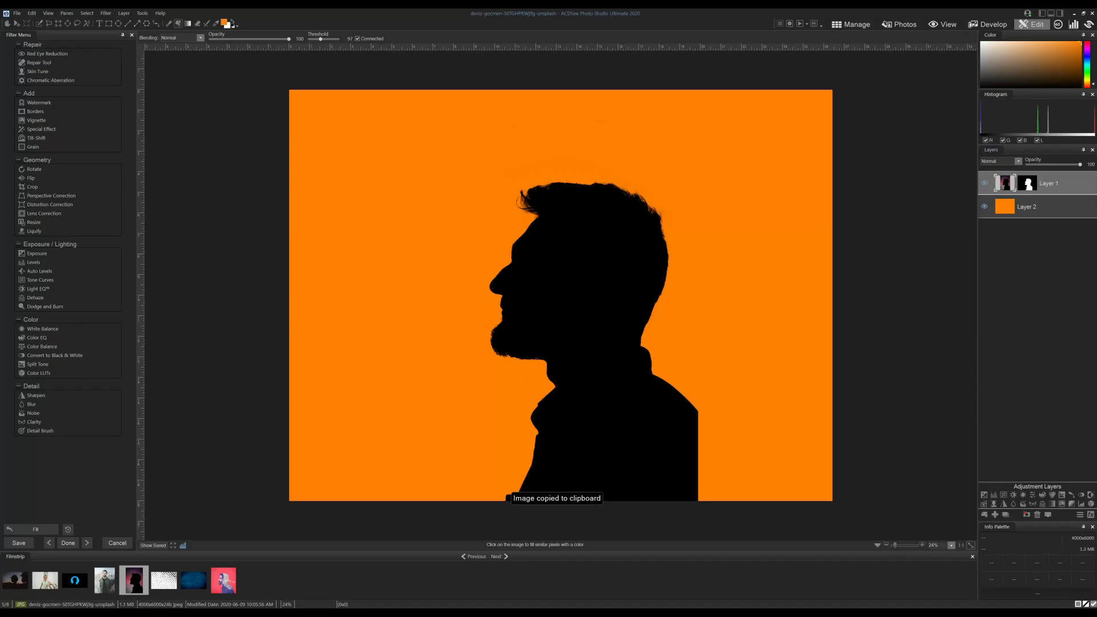
left_click(984, 183)
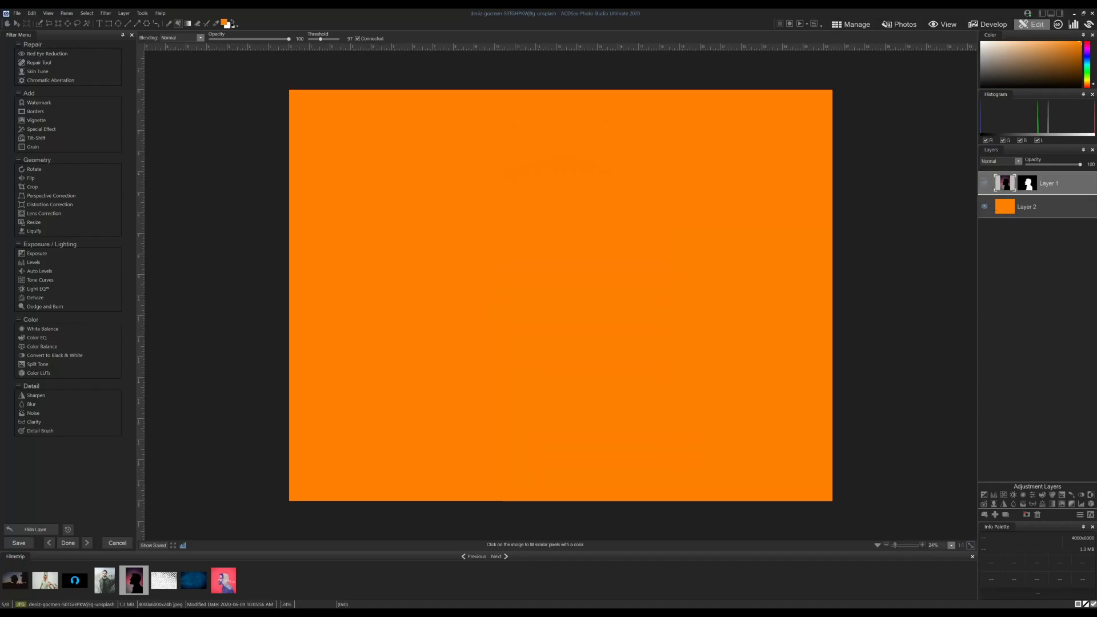
left_click(1018, 201)
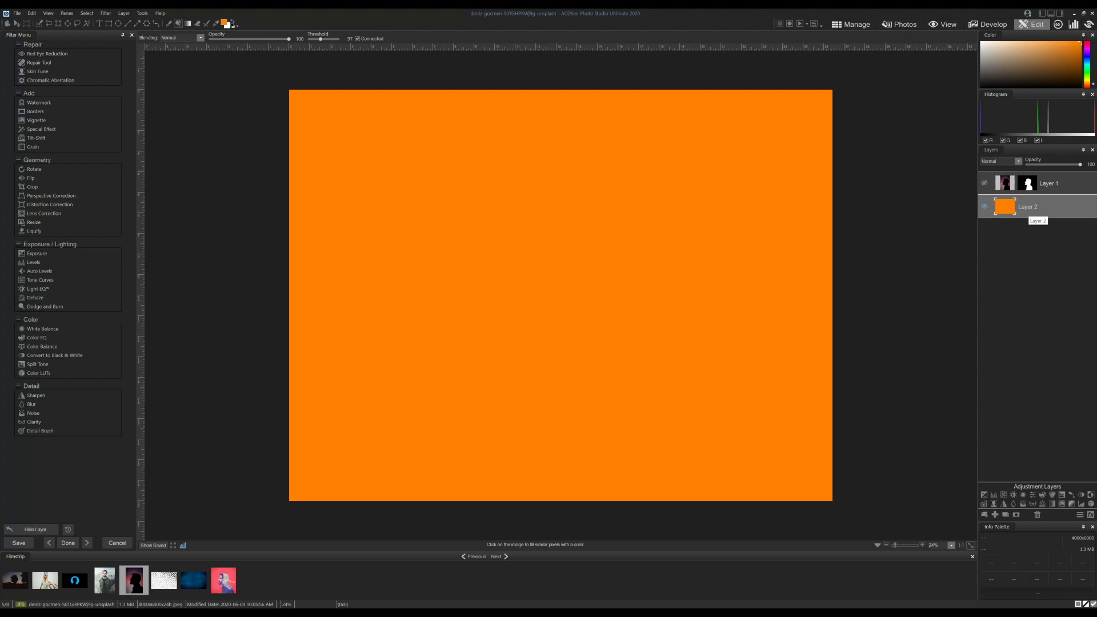
left_click(1016, 515)
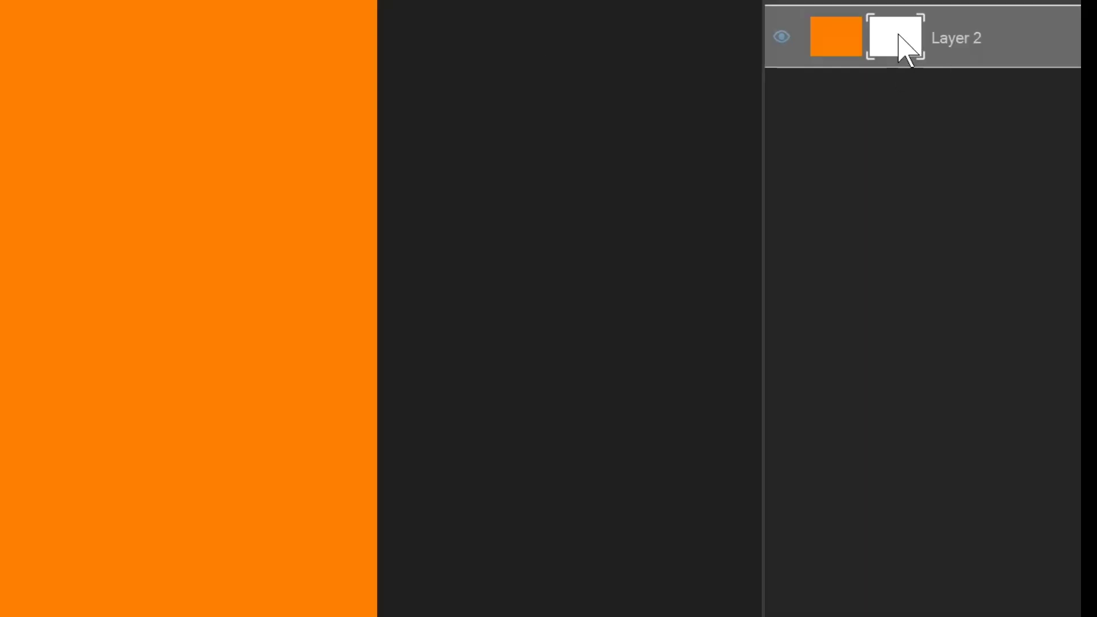
right_click(1028, 211)
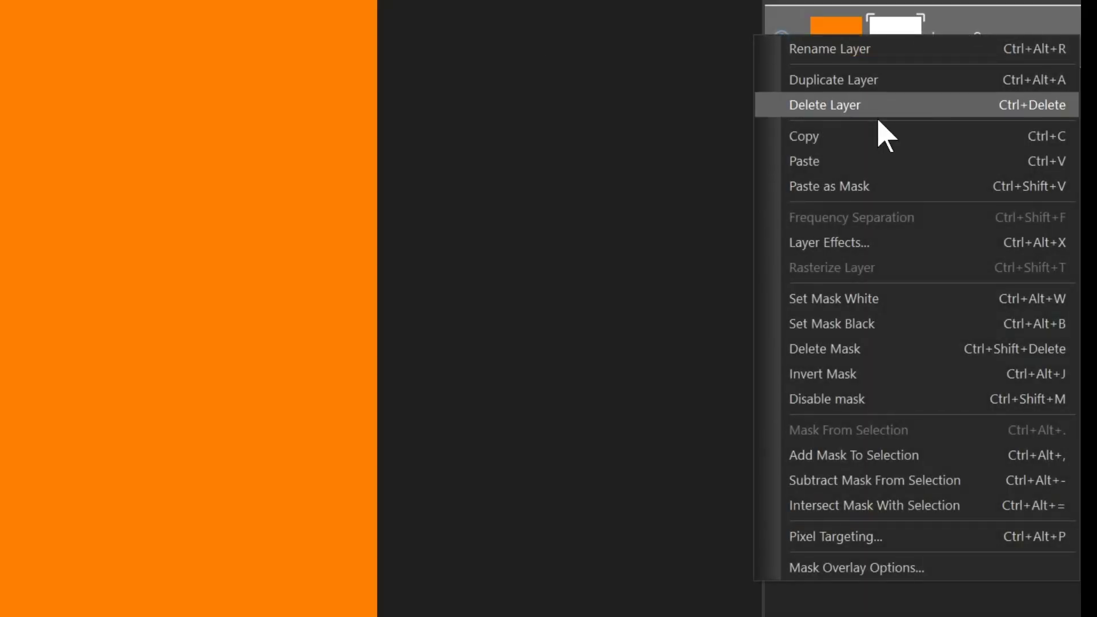
left_click(823, 188)
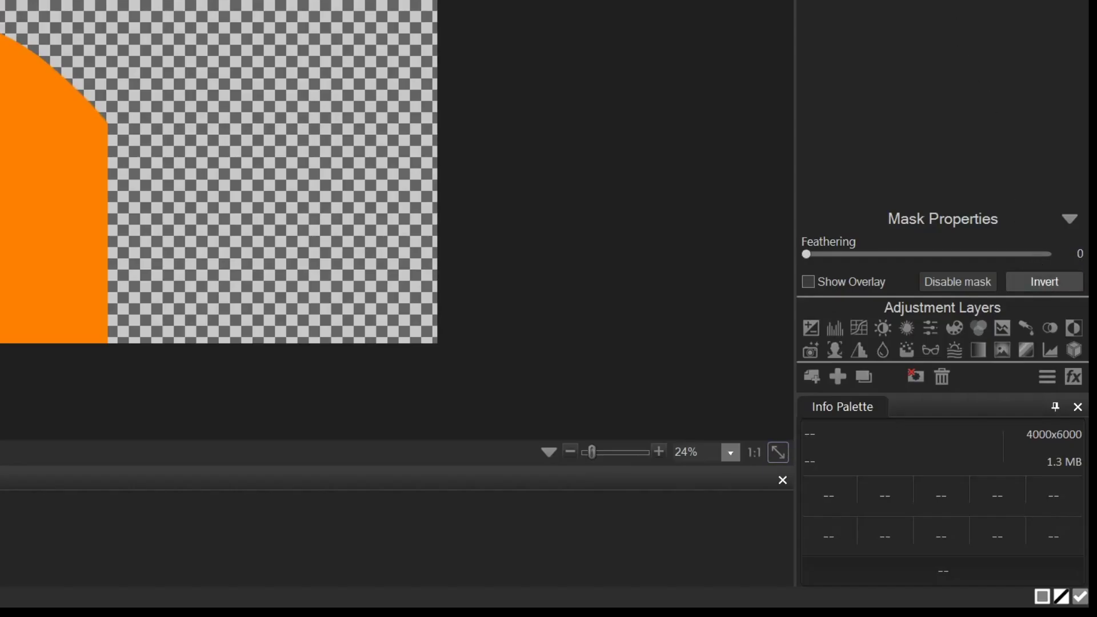
left_click(1044, 282)
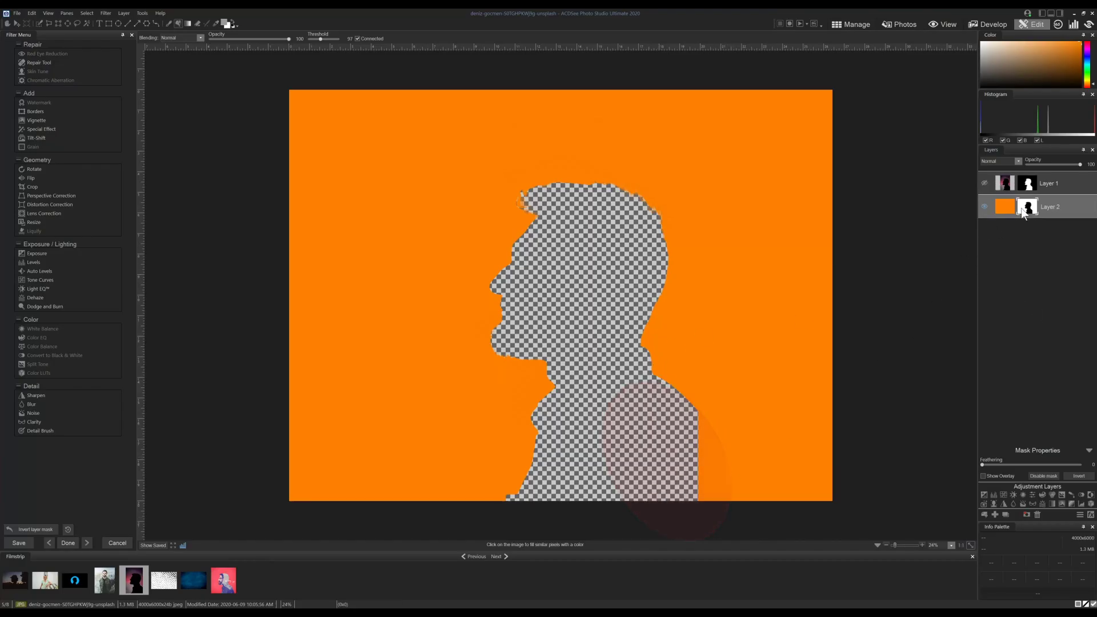
Step: Paint the orange bulge off the shoulder edge of the mask and add the man's photo as a layer
left_click(169, 24)
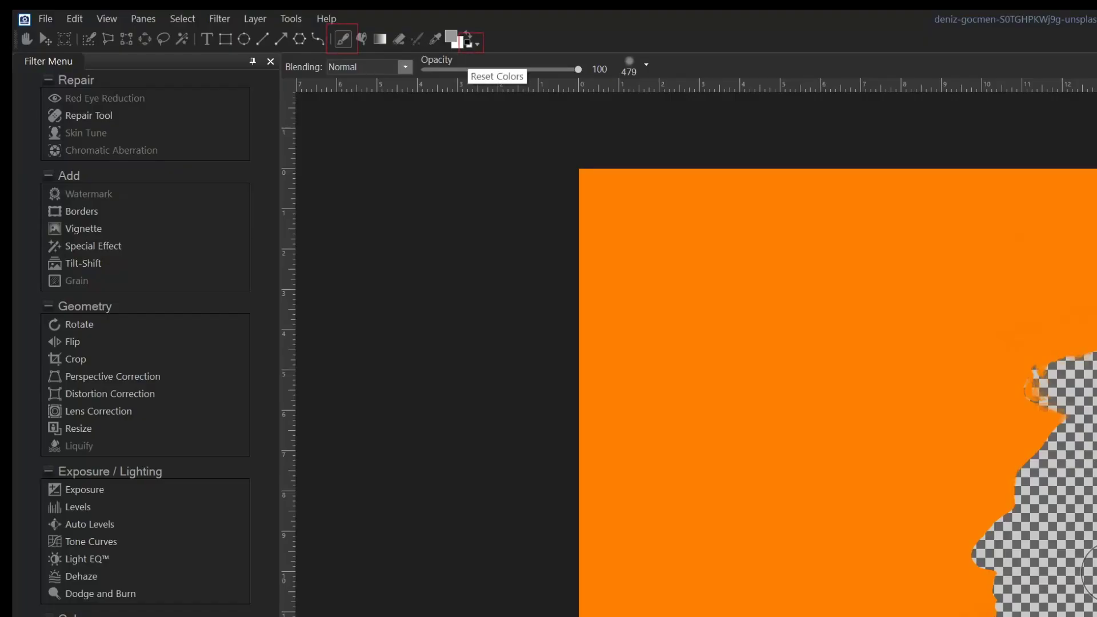
left_click(469, 41)
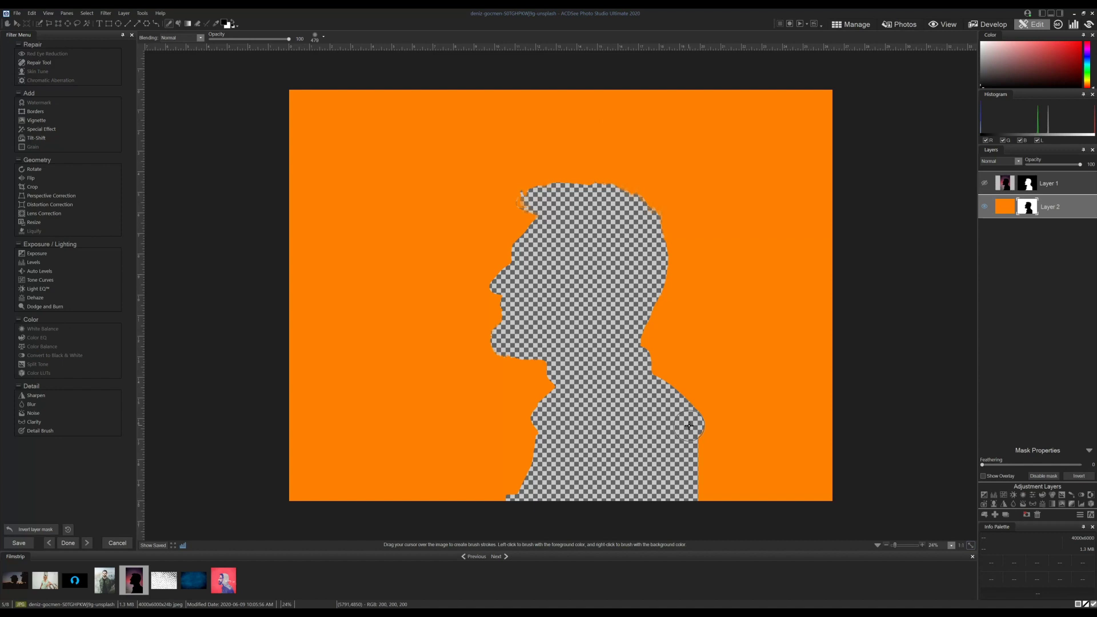
mouse_move(690, 425)
left_mouse_down()
mouse_move(712, 481)
mouse_move(710, 502)
mouse_move(686, 499)
left_mouse_up()
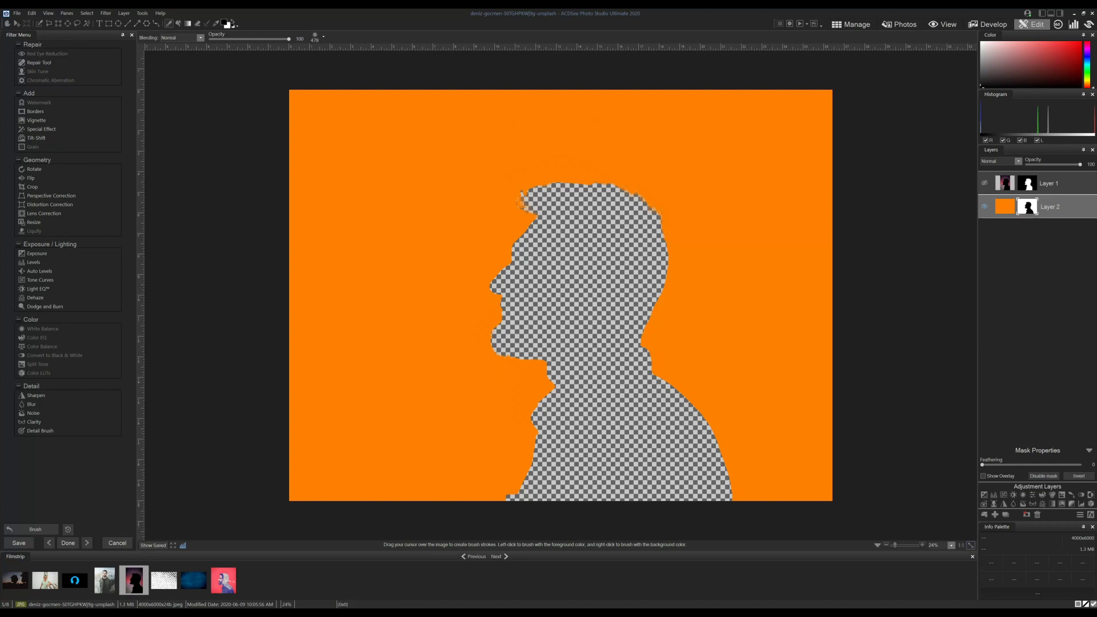
left_click_drag(327, 517, 1057, 249)
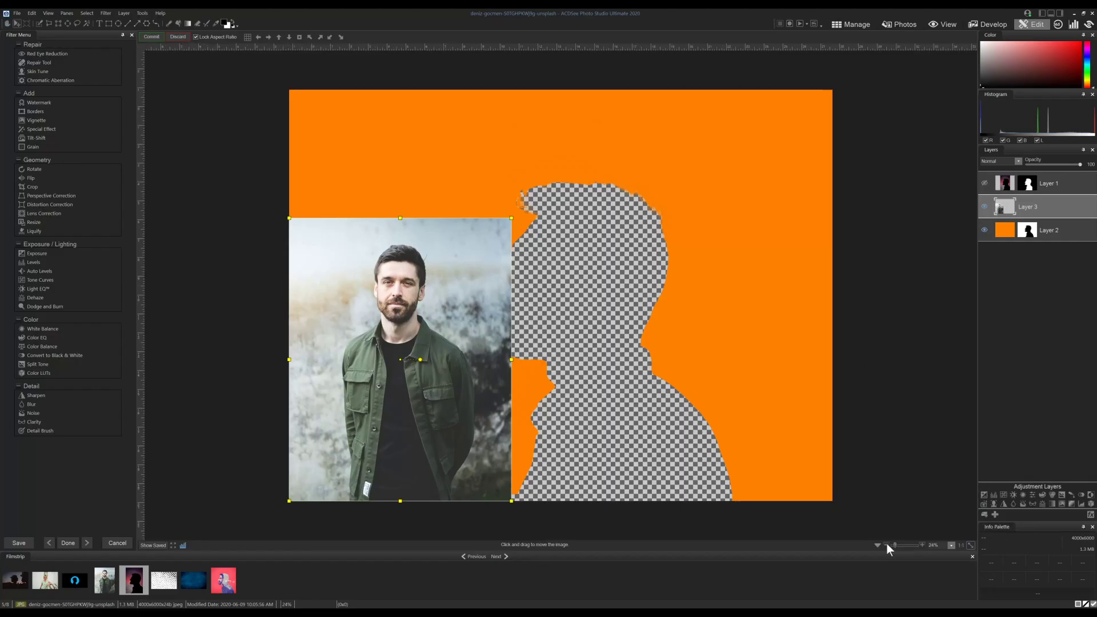
Step: Put the man's photo under the orange layer, enlarged and shifted so his face fills the cutout
left_click(274, 326)
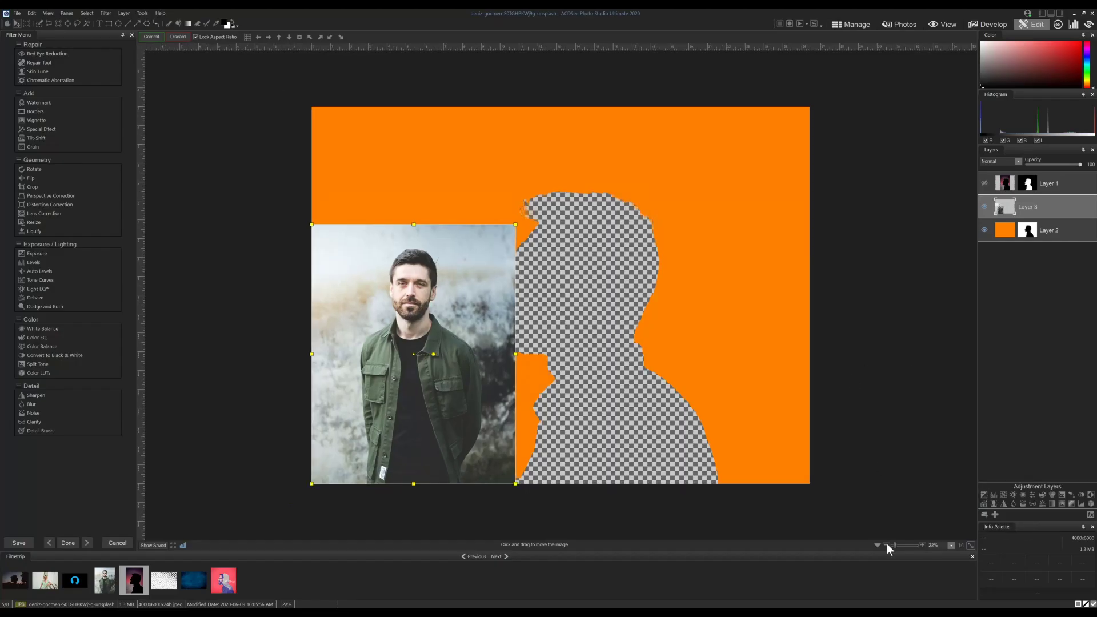
left_click(886, 544)
left_click(887, 544)
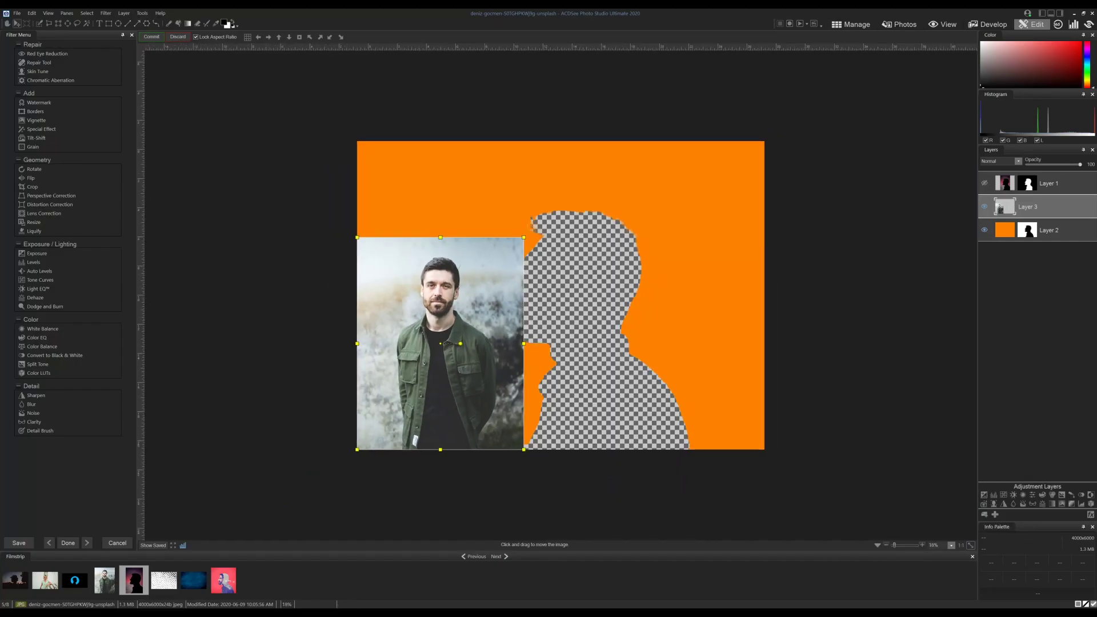
left_click(887, 545)
left_click(886, 545)
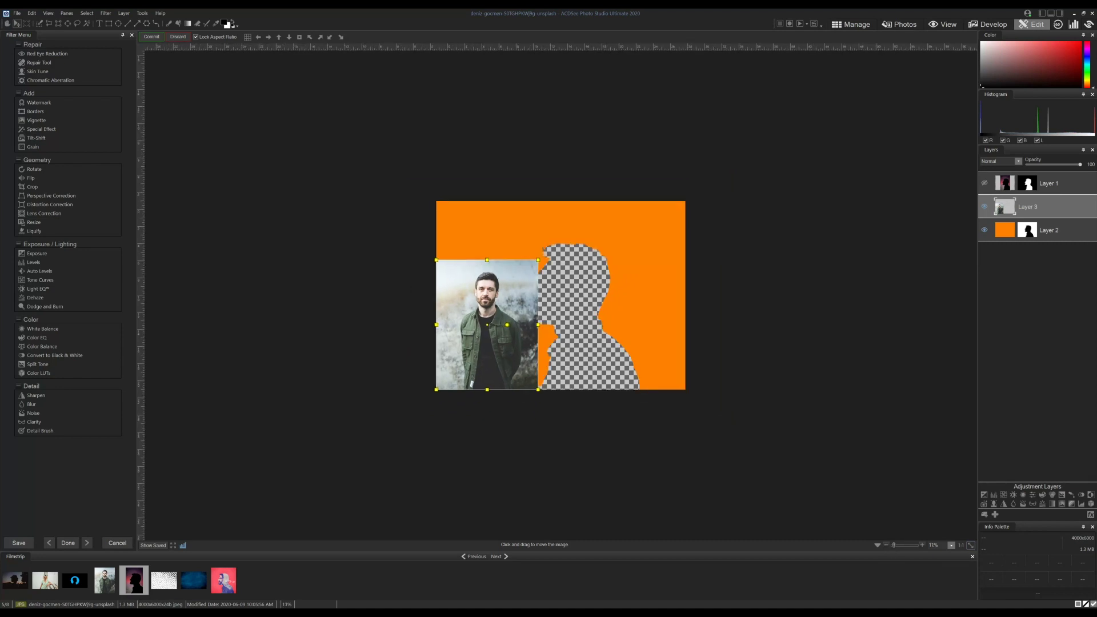
left_click(887, 544)
left_click_drag(537, 381, 756, 554)
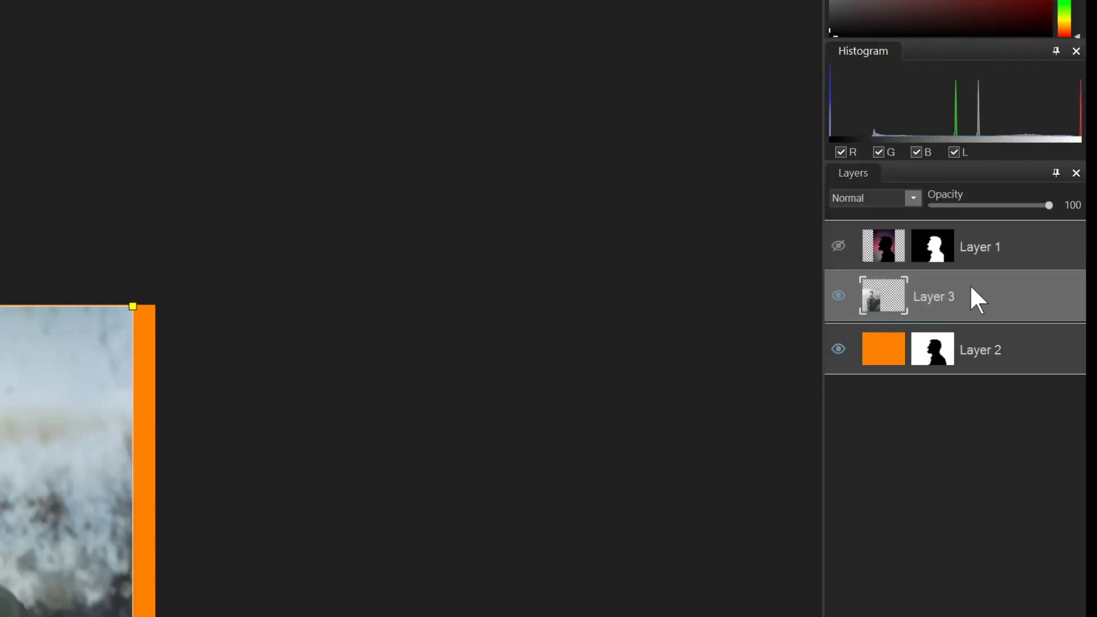
left_click_drag(970, 287, 963, 394)
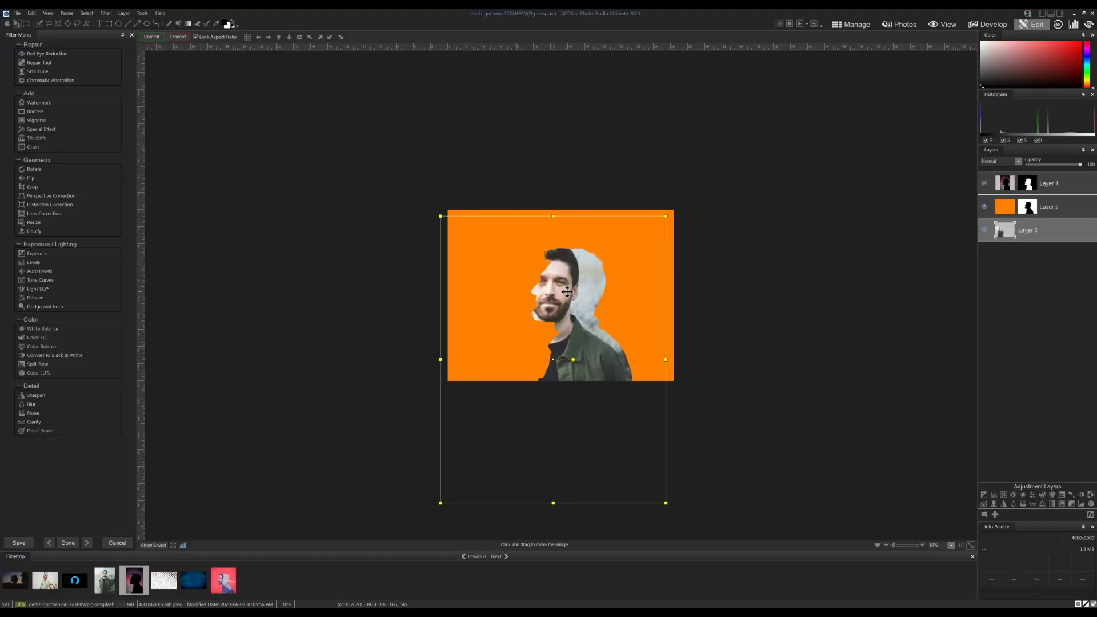
left_click_drag(567, 292, 555, 289)
left_click_drag(652, 500, 661, 510)
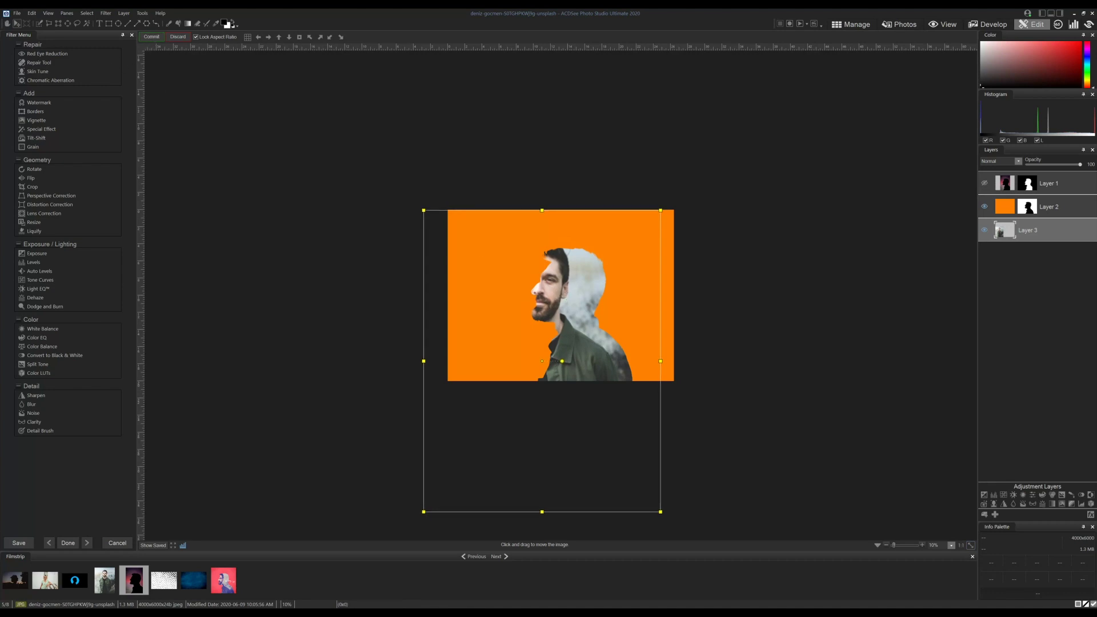
key("Return")
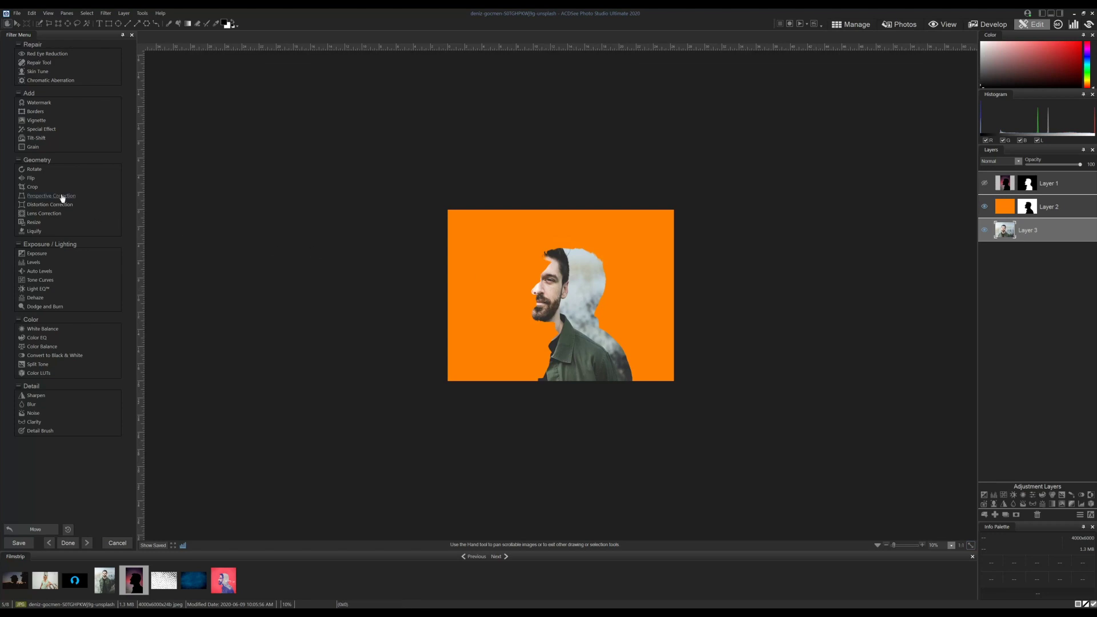
Step: Rotate the photo with Straightening set to 3.5 degrees left
left_click(33, 169)
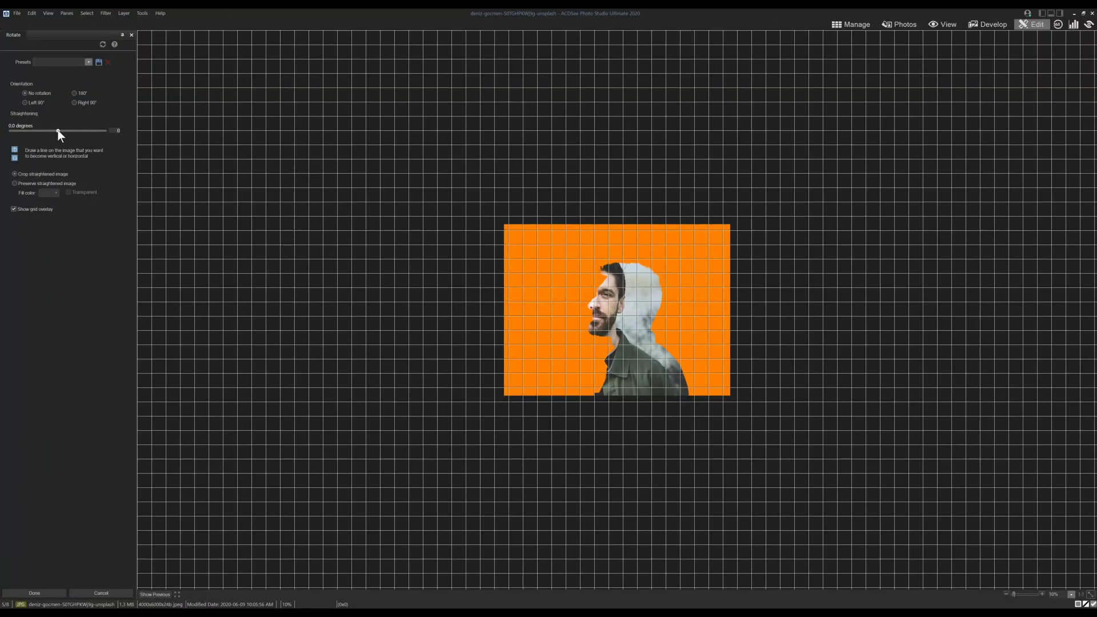
left_click_drag(58, 131, 54, 130)
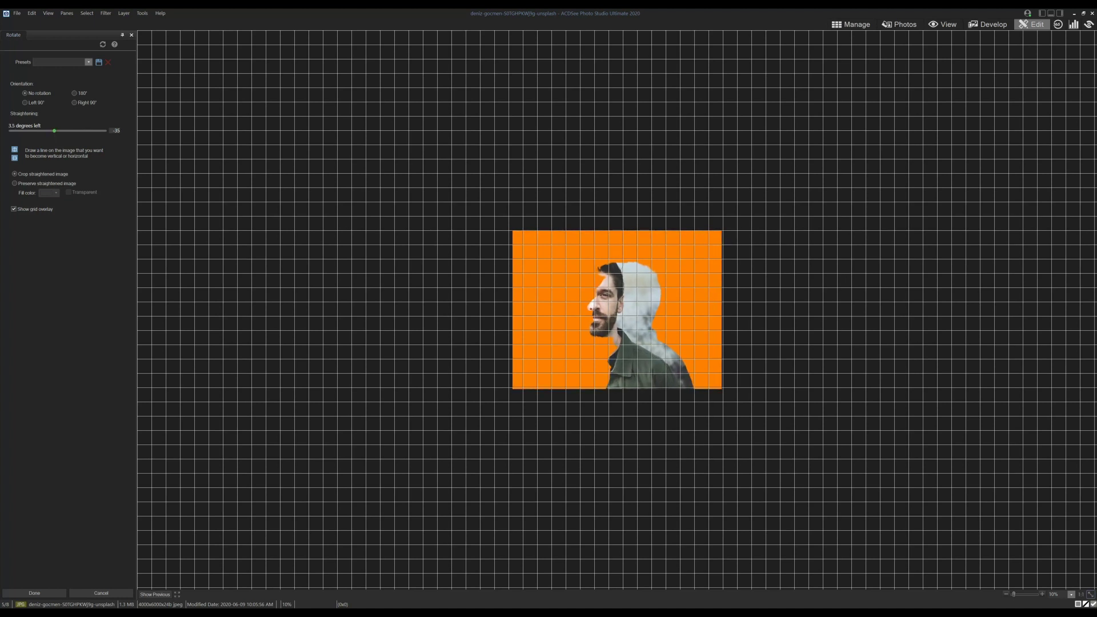
left_click(59, 594)
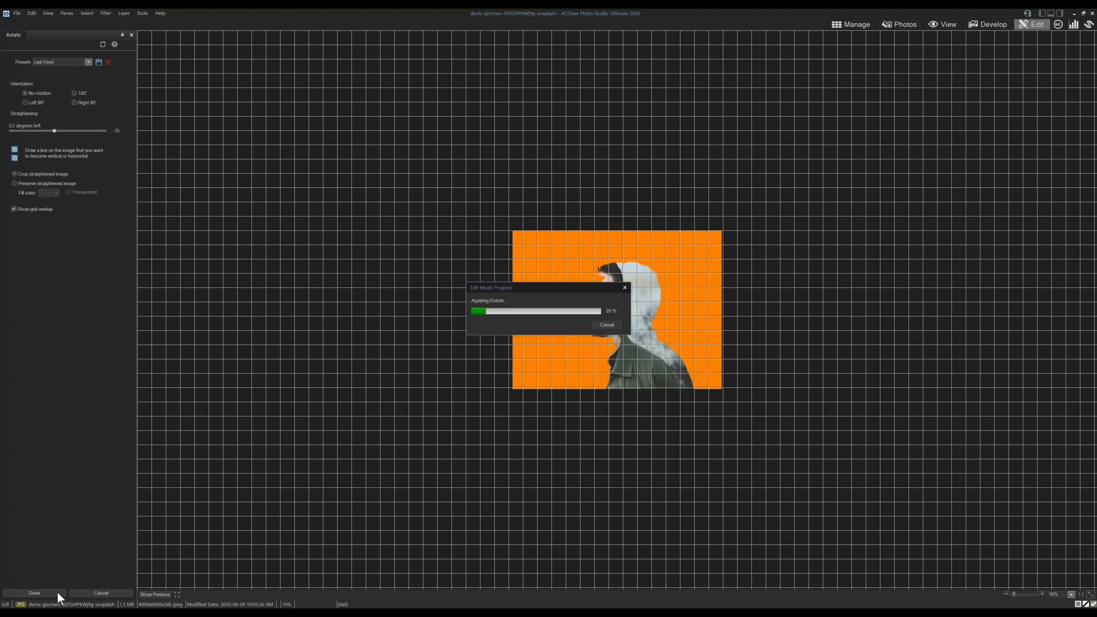